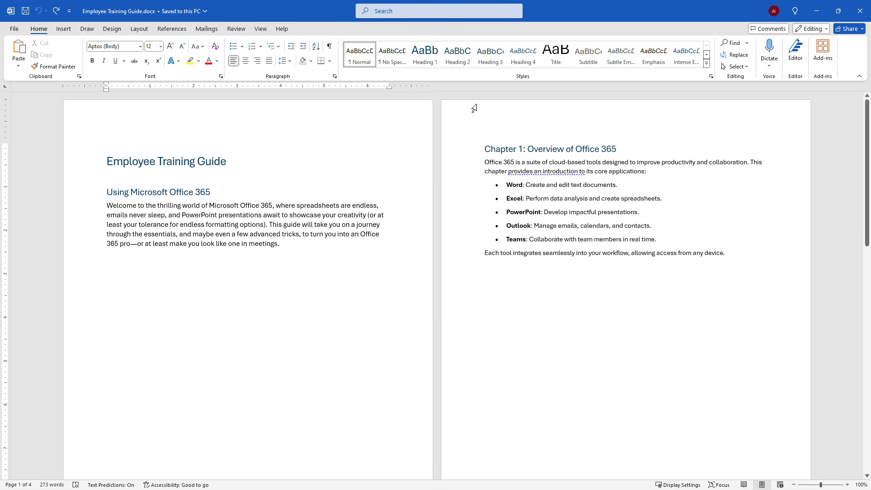
# Show formatting marks and delete the page break following the introduction paragraph
pyautogui.click(333, 49)
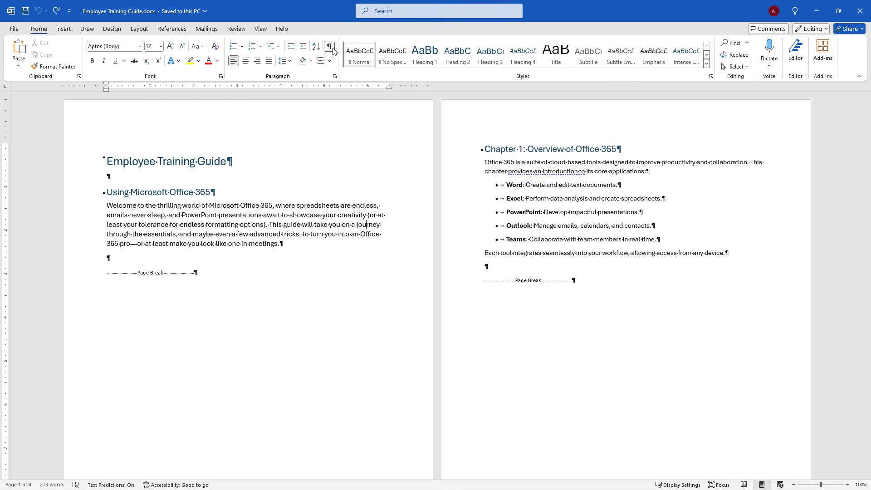
pyautogui.click(203, 272)
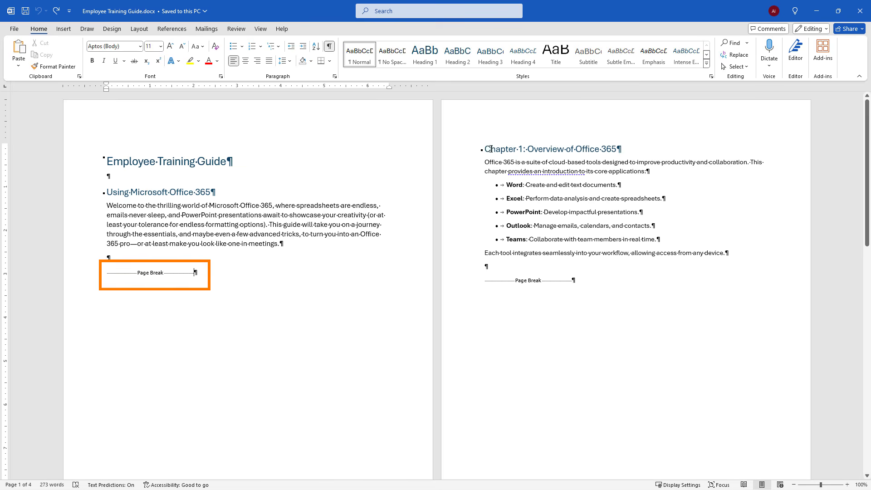
pyautogui.click(84, 280)
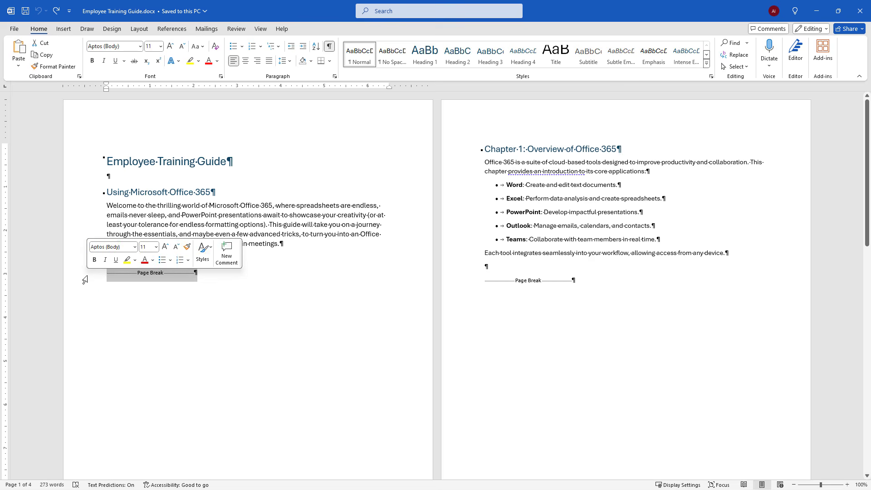
pyautogui.press('Delete')
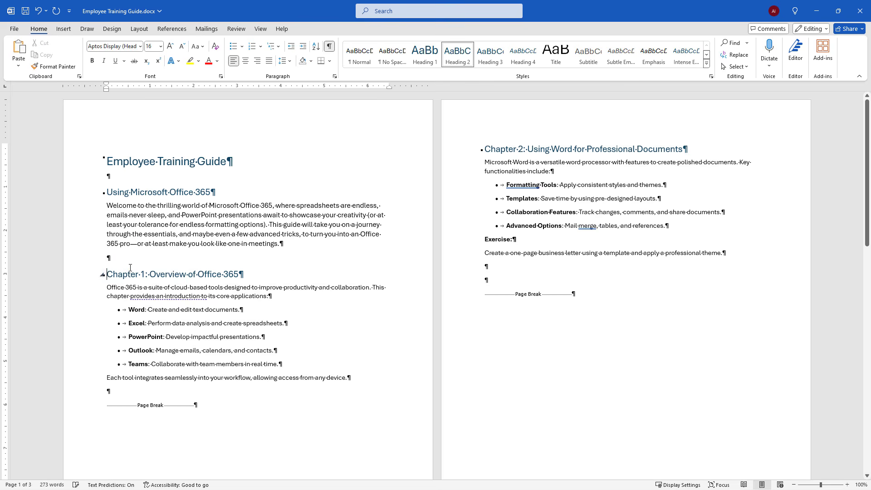
# Insert a Next Page section break at the empty paragraph after the introduction
pyautogui.click(126, 262)
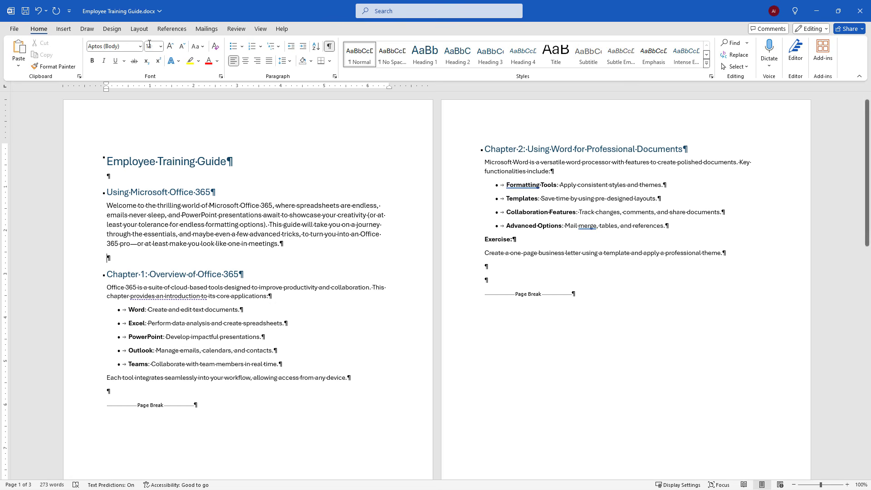
pyautogui.click(140, 29)
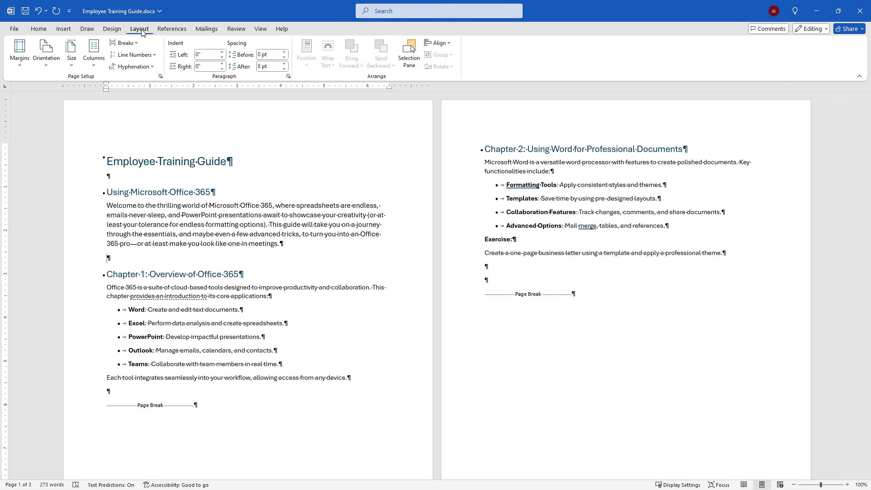
pyautogui.click(138, 44)
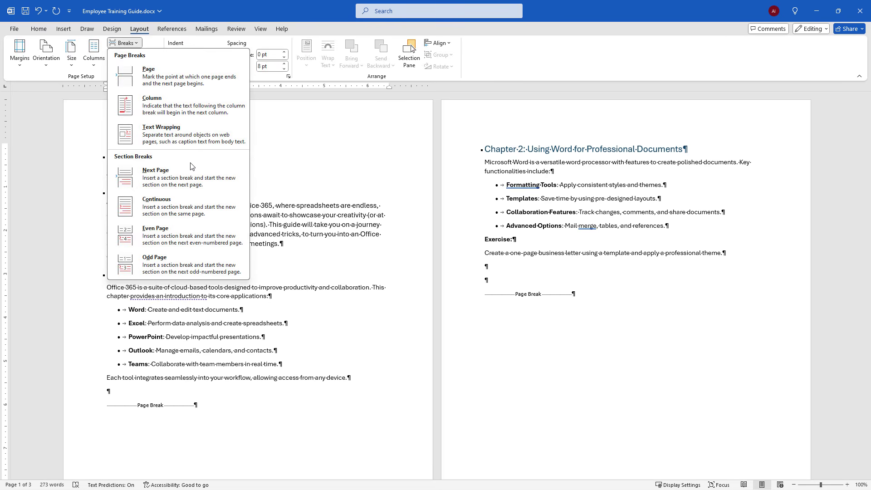
pyautogui.click(232, 190)
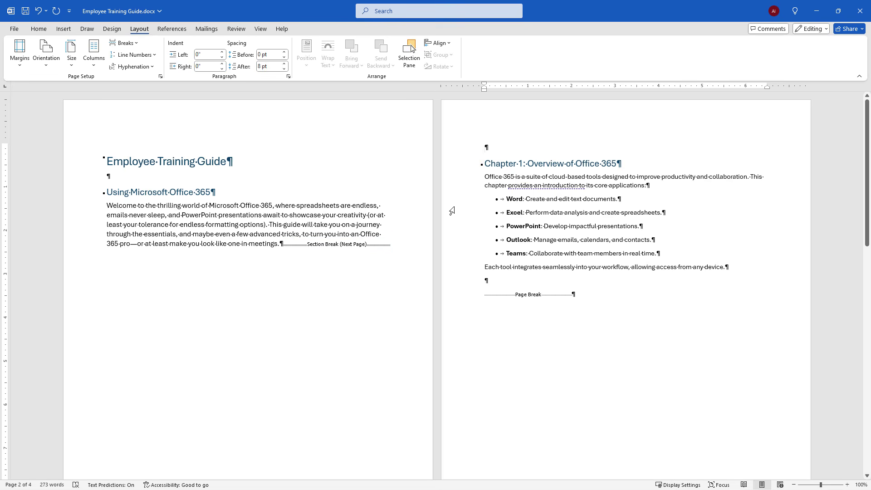
# Add two empty paragraphs above Chapter 1 and insert another Next Page section break there
pyautogui.press('Return')
pyautogui.press('Return')
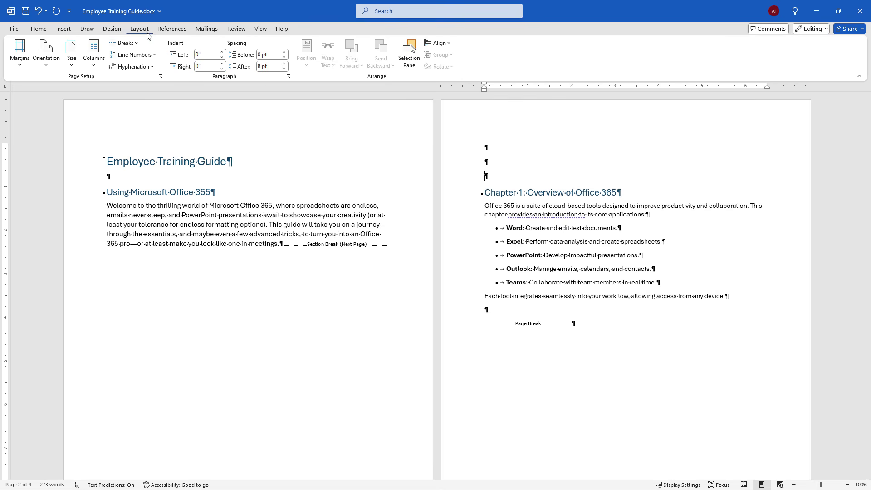
pyautogui.click(124, 43)
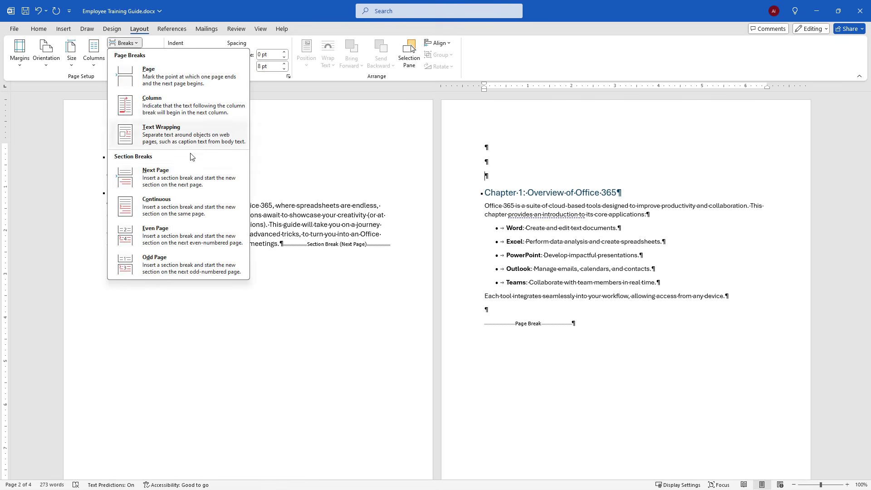
pyautogui.click(204, 185)
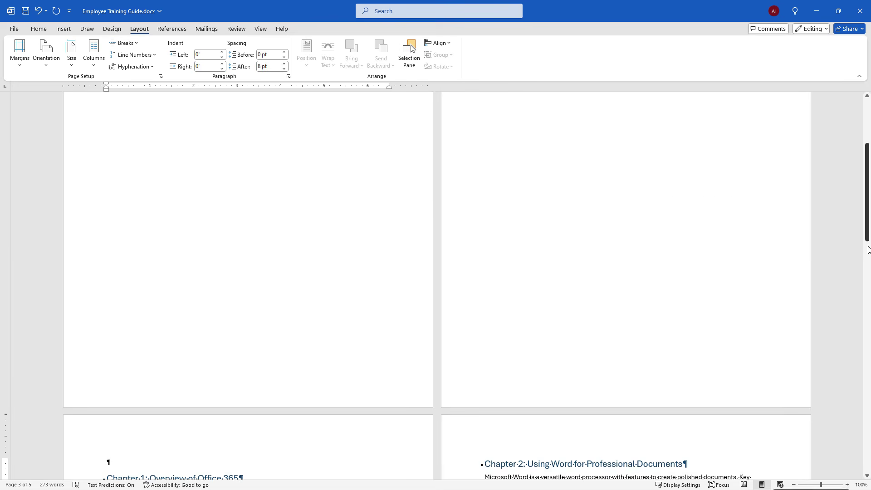
# Add several empty paragraphs on the new blank section page between the introduction and Chapter 1
pyautogui.moveTo(868, 236); pyautogui.dragTo(868, 262)
pyautogui.scroll(-1, 868, 262)
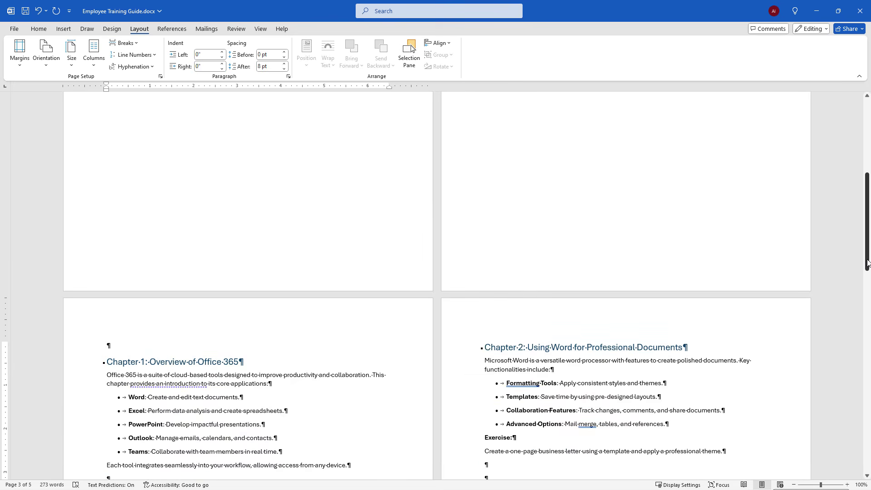
pyautogui.scroll(10, 868, 263)
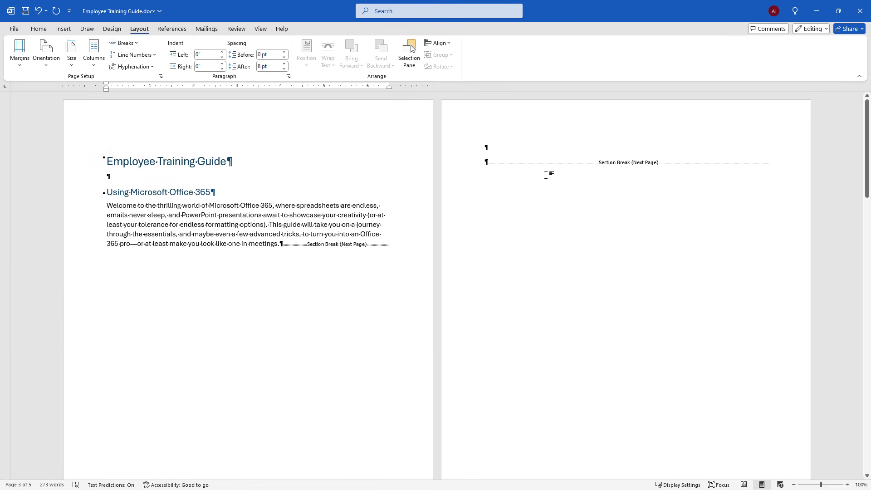
pyautogui.click(497, 146)
pyautogui.press('Return')
pyautogui.press('Return')
pyautogui.press('Return')
pyautogui.press('Return')
pyautogui.press('Return')
pyautogui.press('Return')
pyautogui.press('Return')
pyautogui.press('Return')
pyautogui.press('Return')
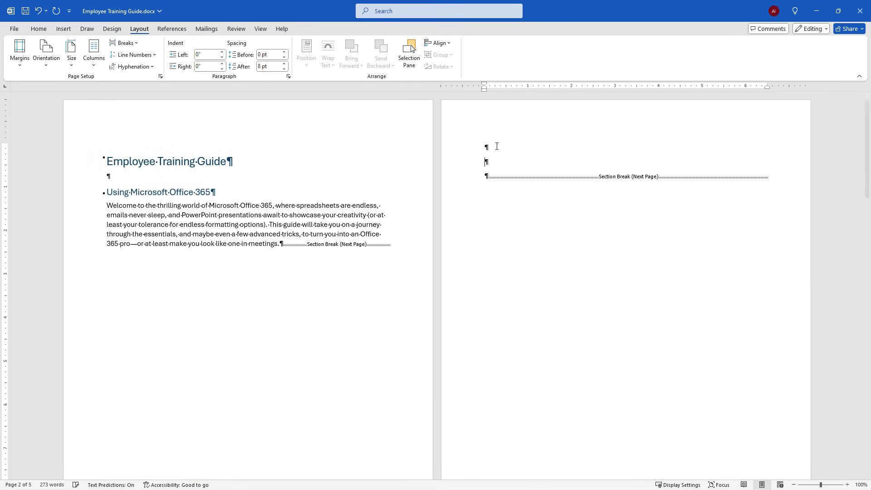
pyautogui.moveTo(500, 160); pyautogui.dragTo(503, 255)
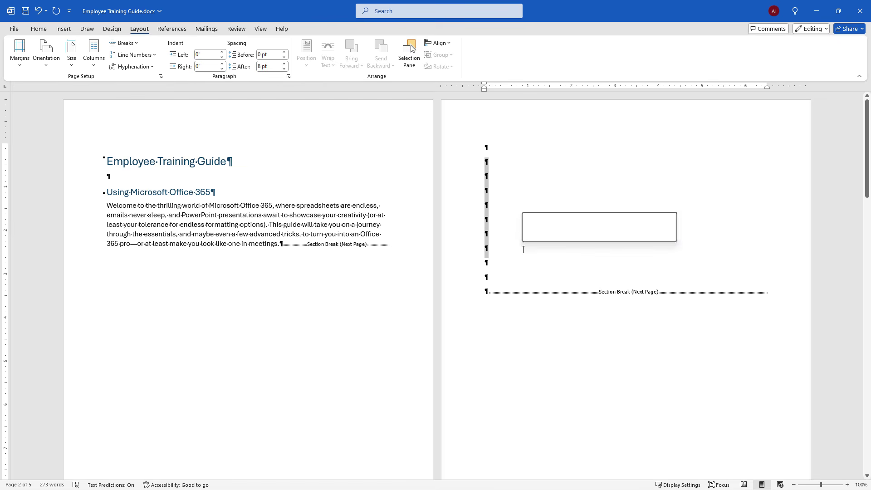
pyautogui.click(503, 256)
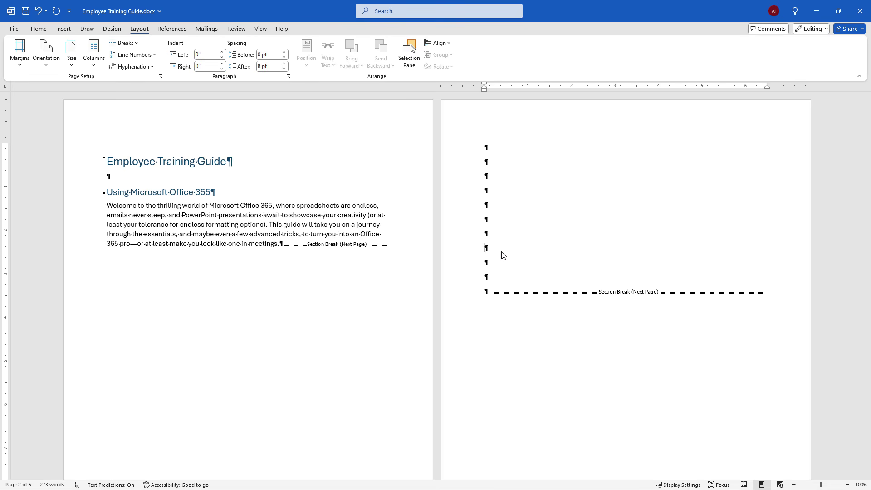
# Switch the page orientation to landscape and undo that change
pyautogui.click(46, 67)
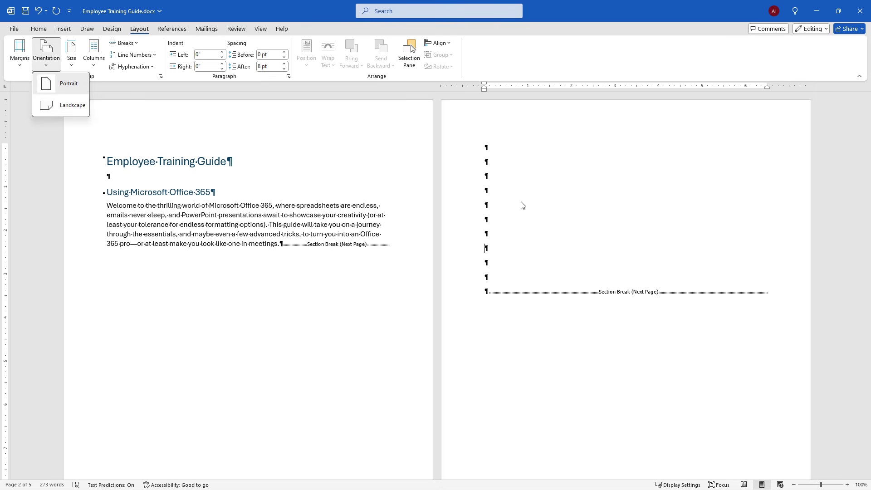
pyautogui.click(62, 113)
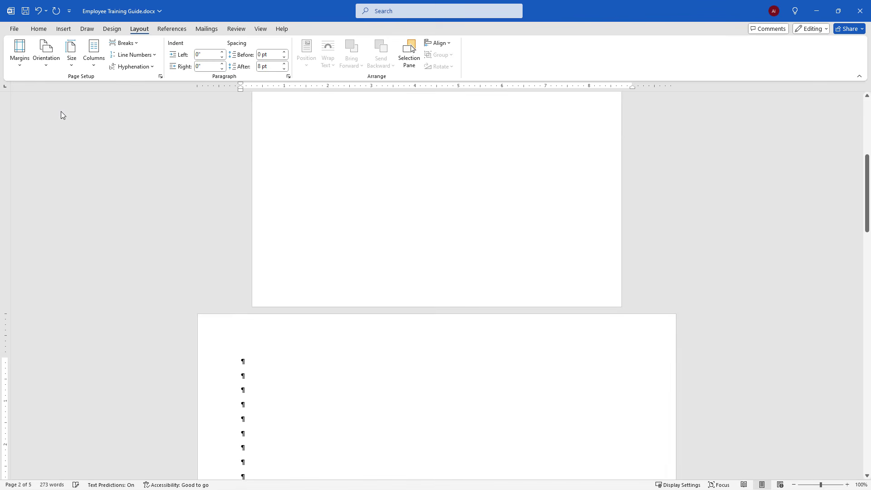
pyautogui.moveTo(867, 227); pyautogui.dragTo(863, 246)
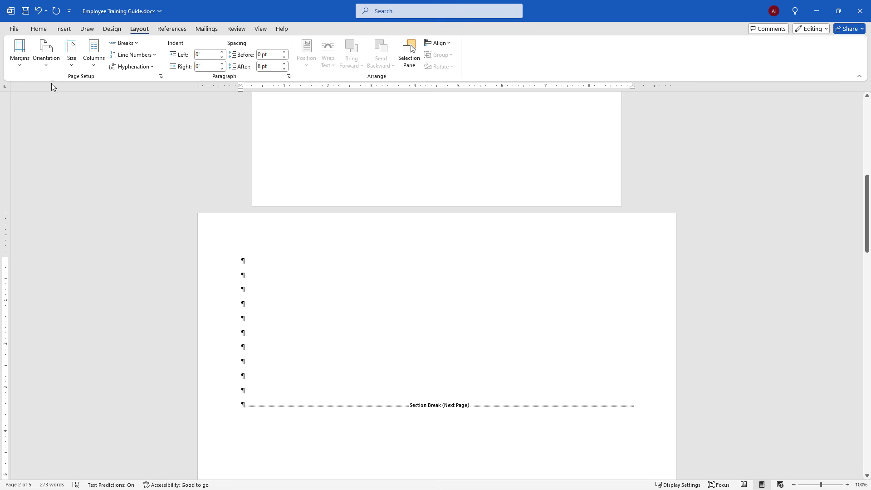
pyautogui.hotkey('ctrl', 'z')
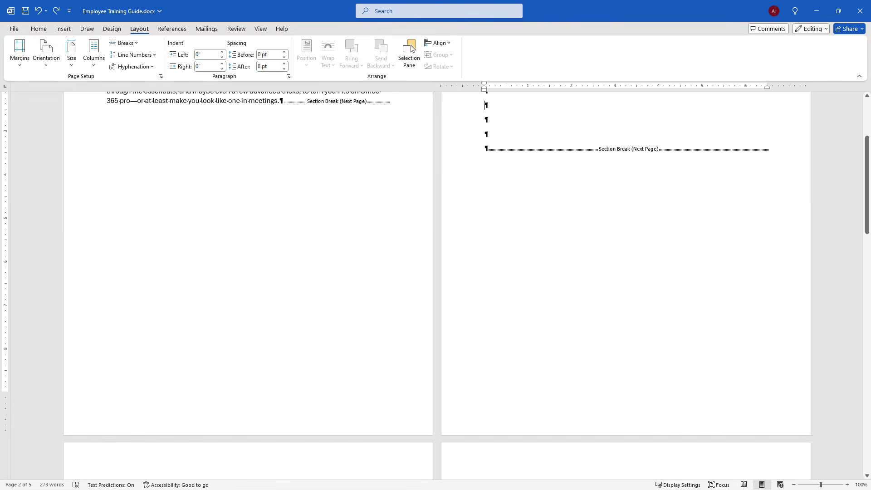
# Open Page Setup and choose landscape orientation applied to this section only
pyautogui.moveTo(868, 224); pyautogui.dragTo(868, 188)
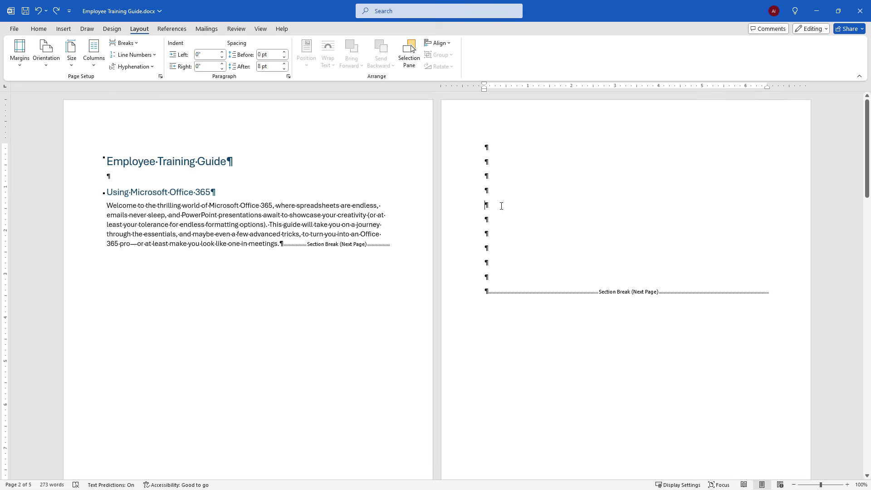
pyautogui.click(161, 78)
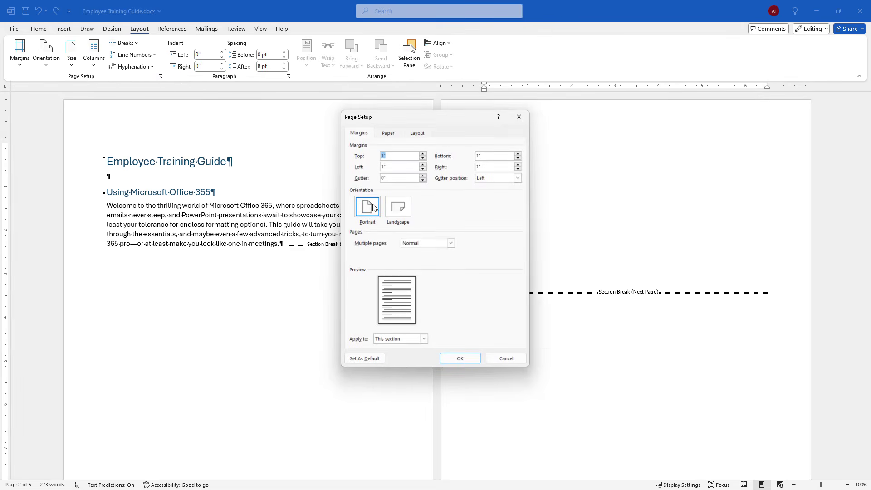
pyautogui.click(397, 214)
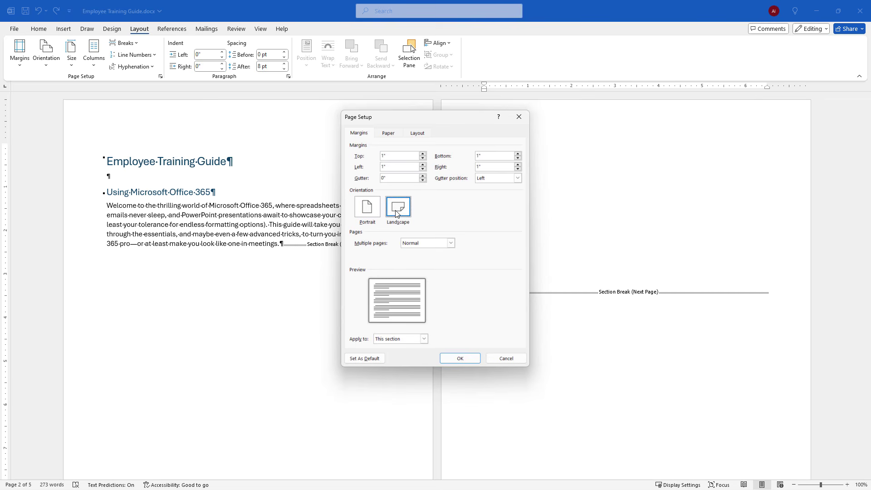
pyautogui.click(425, 339)
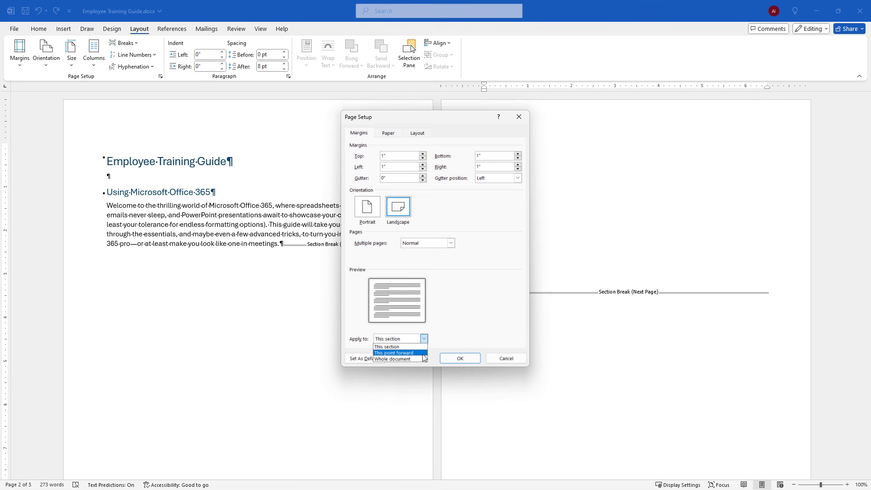
pyautogui.click(448, 335)
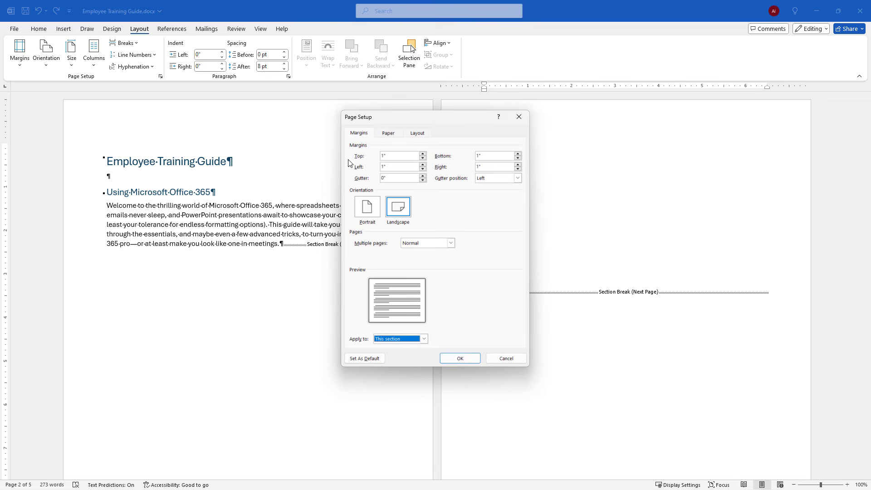
# Set the top, left, bottom and right margins to .5 and confirm the page setup
pyautogui.doubleClick(392, 156)
pyautogui.write('.5')
pyautogui.press('Tab')
pyautogui.write('.5')
pyautogui.press('Tab')
pyautogui.write('.5')
pyautogui.press('Tab')
pyautogui.write('.5')
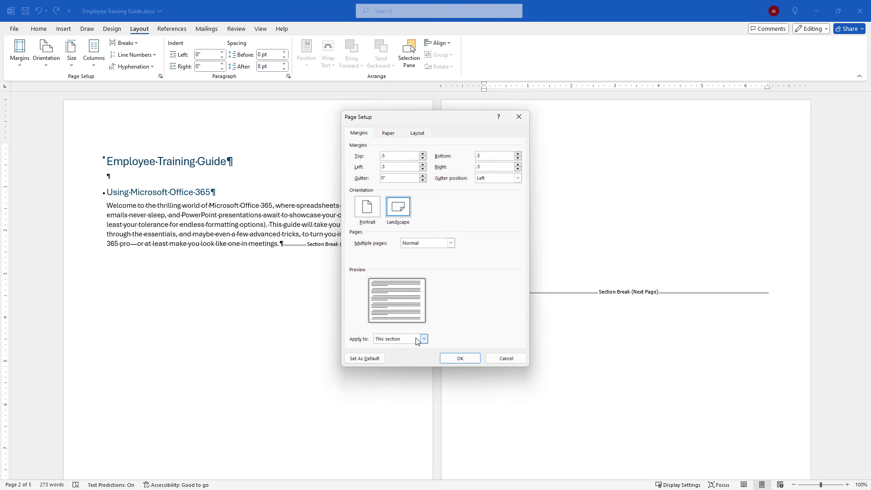
pyautogui.click(467, 361)
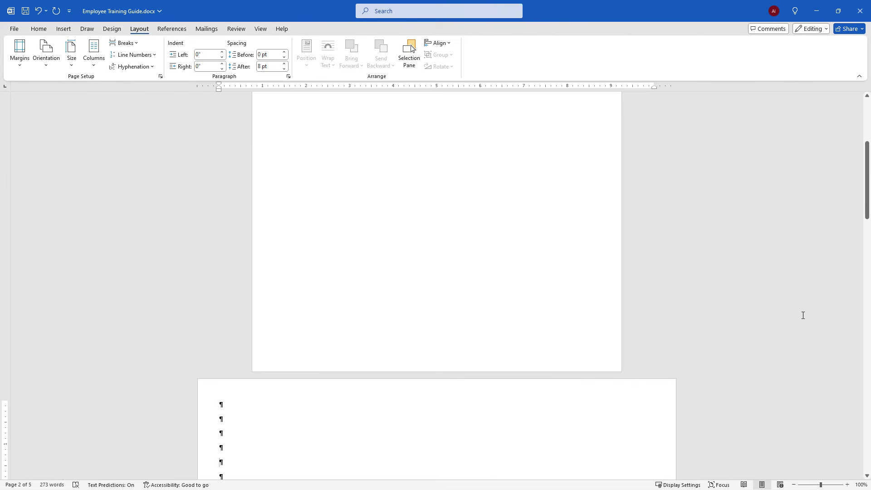
# Insert a 7-column by 3-row table at the top of the landscape page
pyautogui.scroll(5, 865, 197)
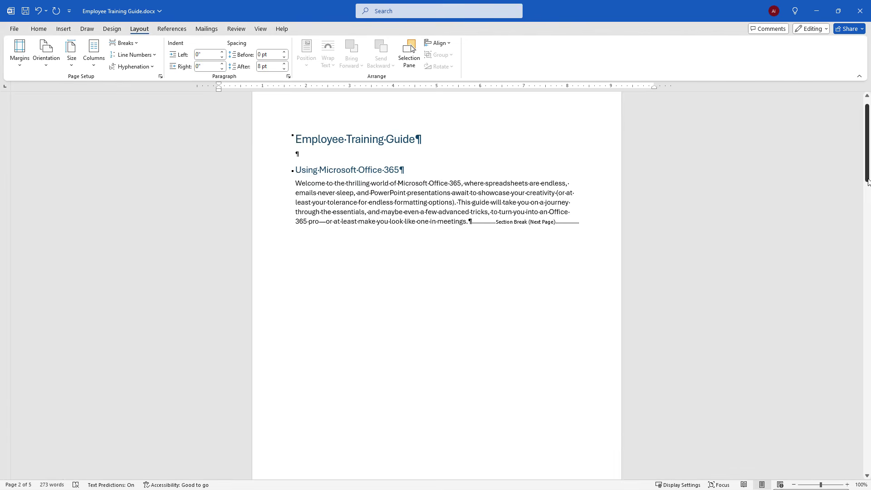
pyautogui.scroll(-10, 866, 197)
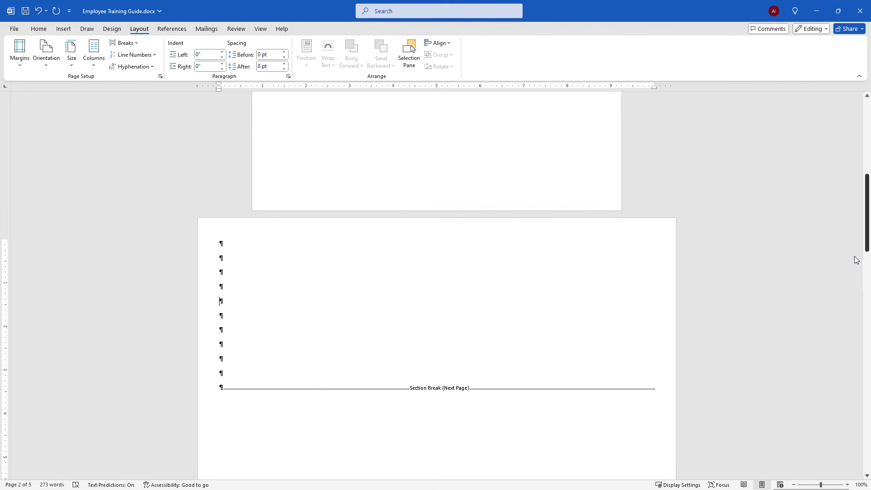
pyautogui.scroll(-3, 853, 272)
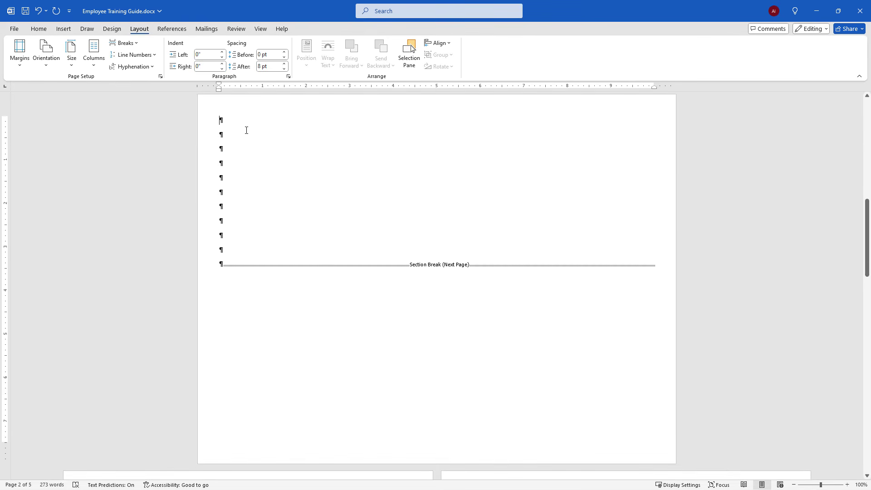
pyautogui.click(63, 28)
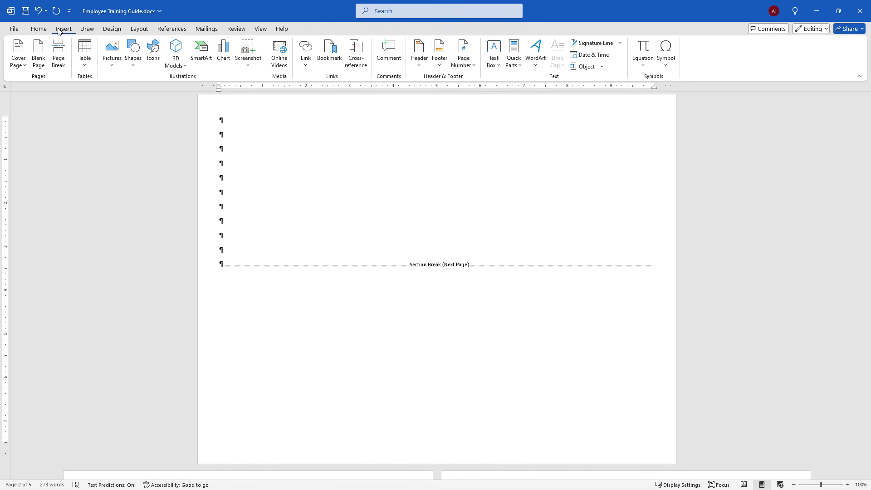
pyautogui.click(83, 67)
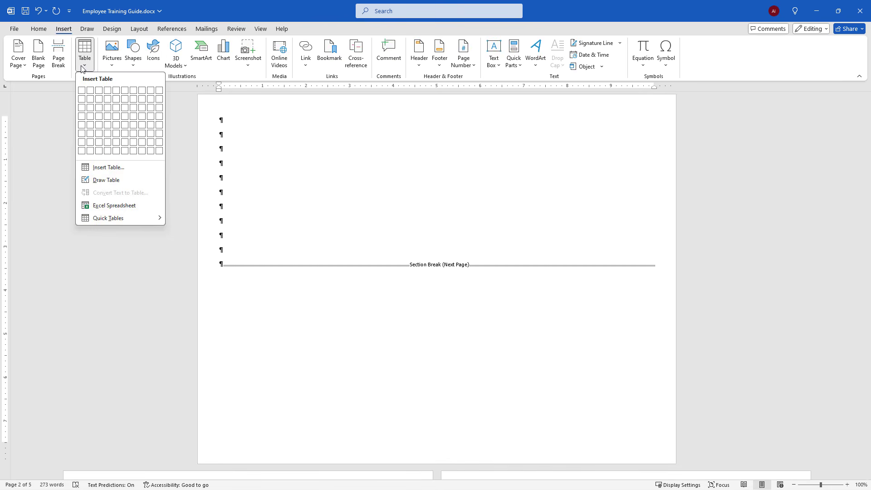
pyautogui.click(133, 110)
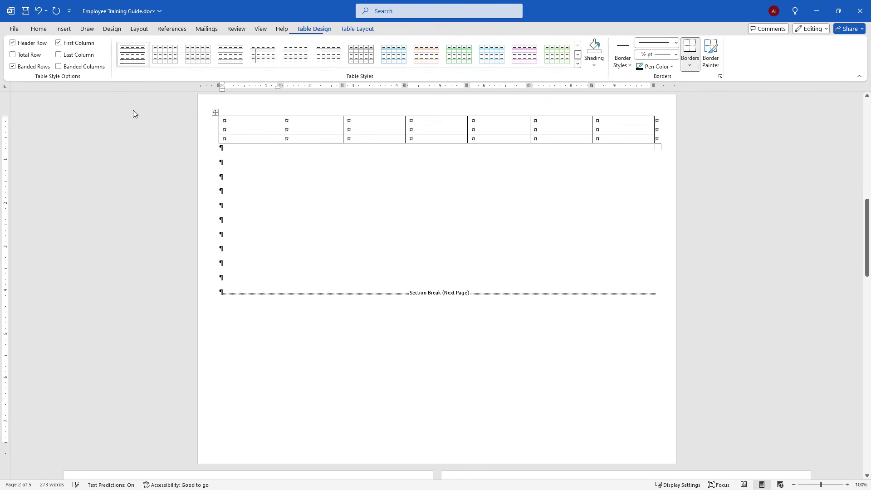
pyautogui.moveTo(866, 284); pyautogui.dragTo(864, 346)
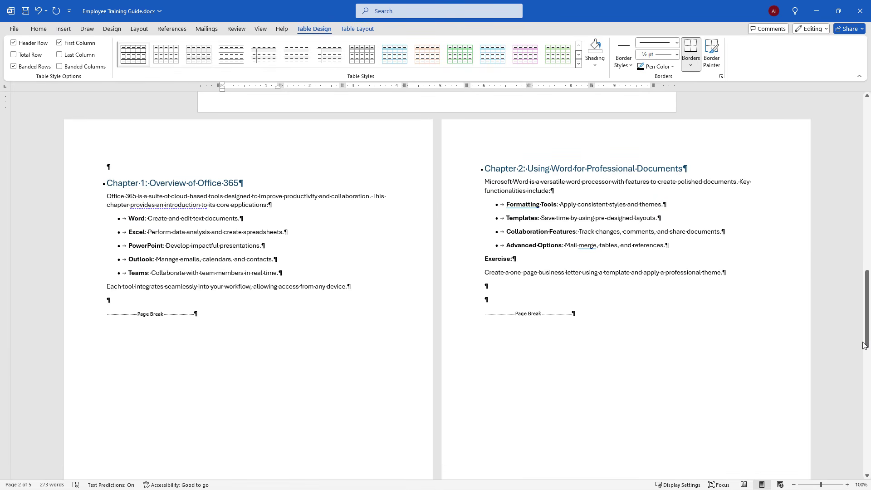